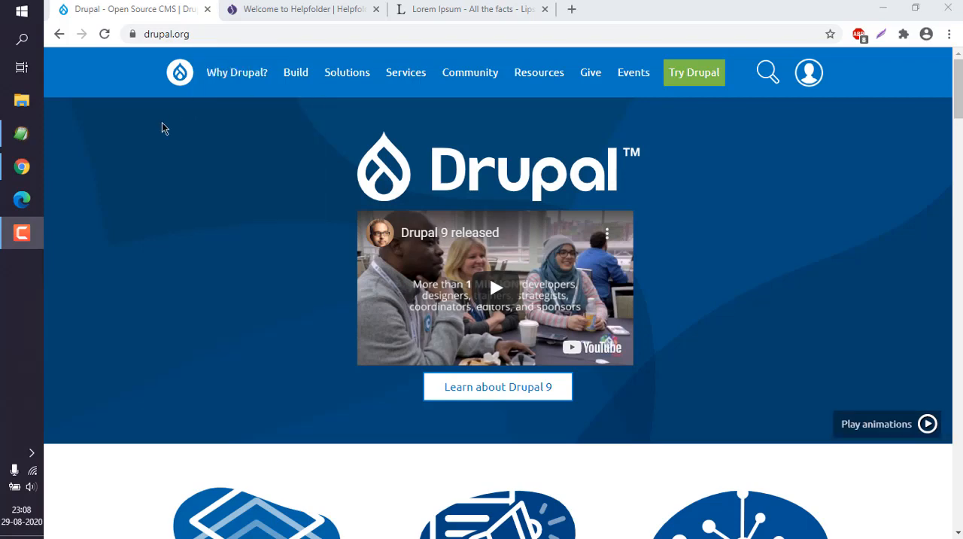
Switch to the Helpfolder site and open its login page
left_click(272, 10)
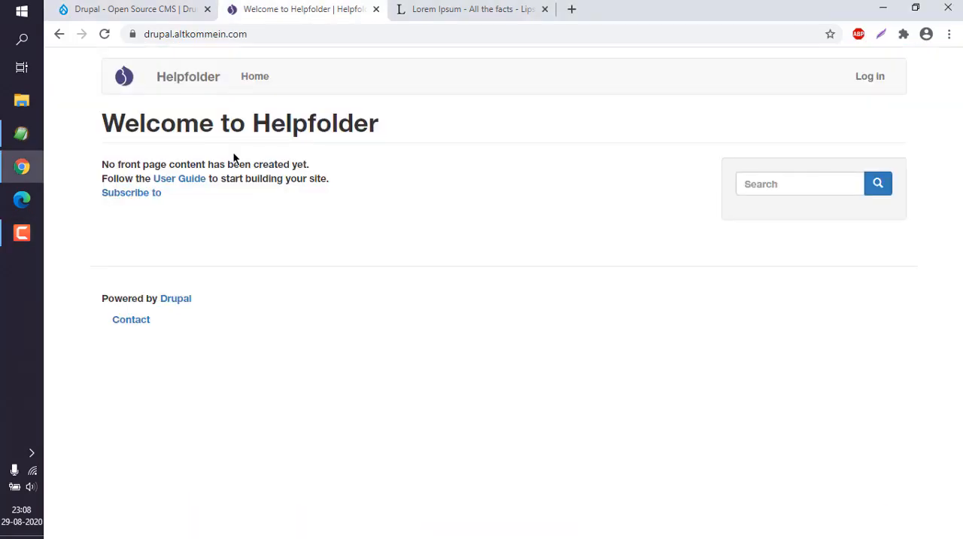
left_click_drag(103, 118, 379, 127)
left_click(875, 88)
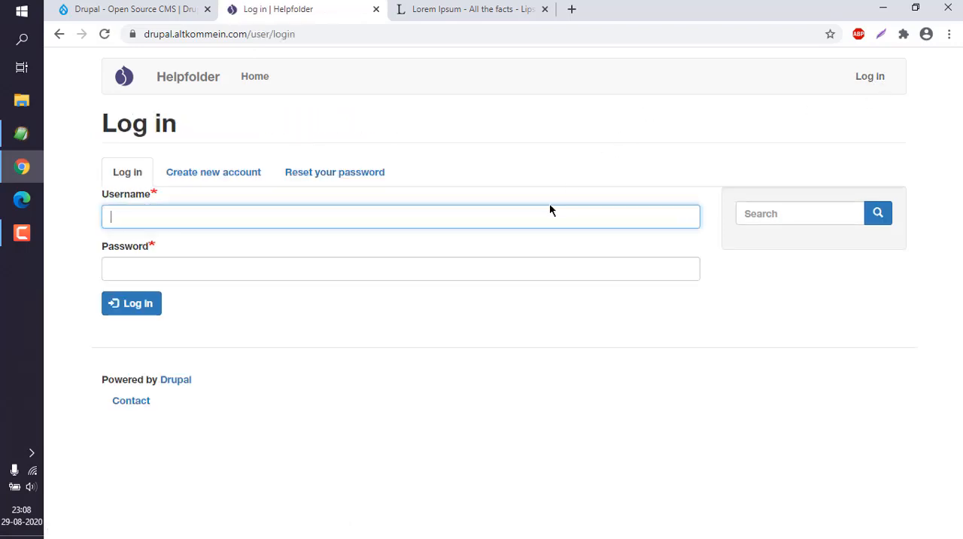
Log in with the account's username and password
type("mahesh")
key("Tab")
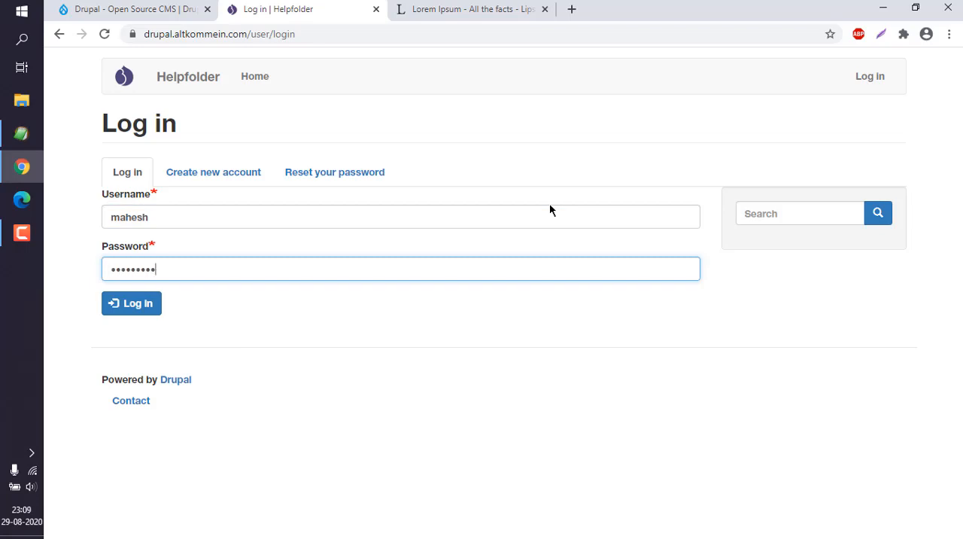
key("Return")
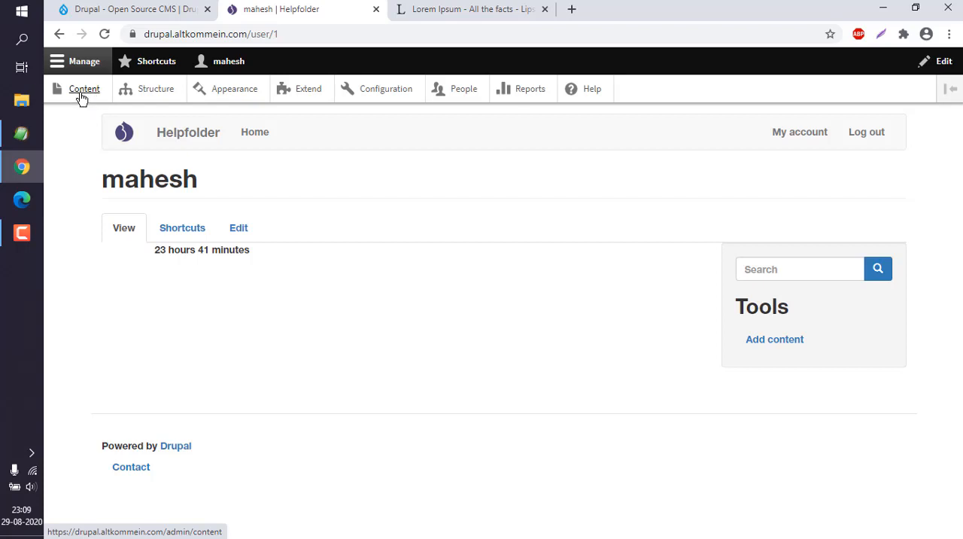
Open the site's Content administration page
left_click(80, 93)
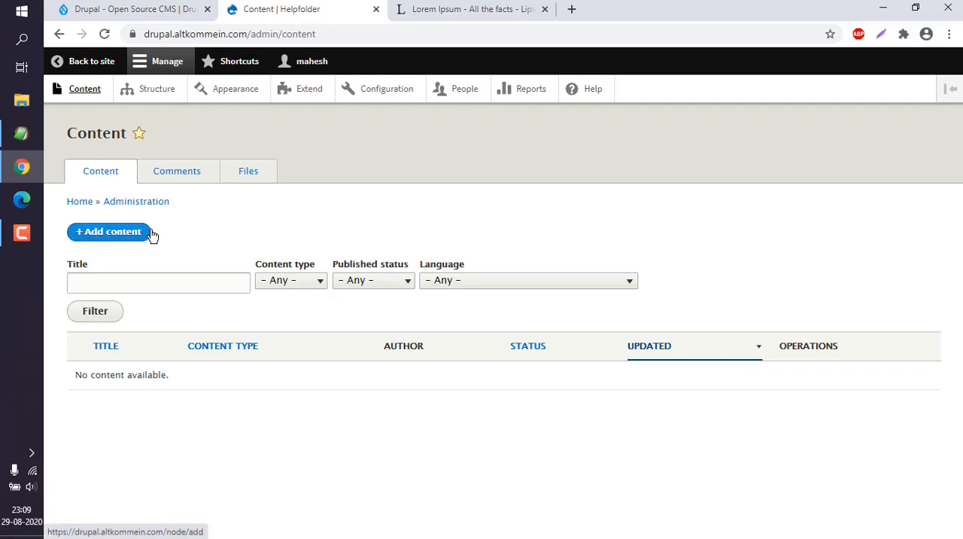
left_click_drag(78, 374, 176, 378)
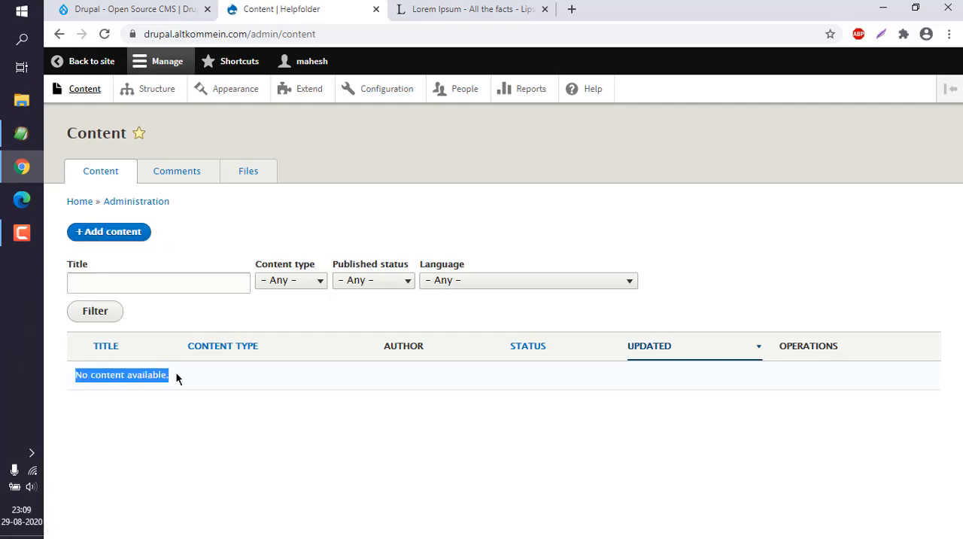
left_click(178, 378)
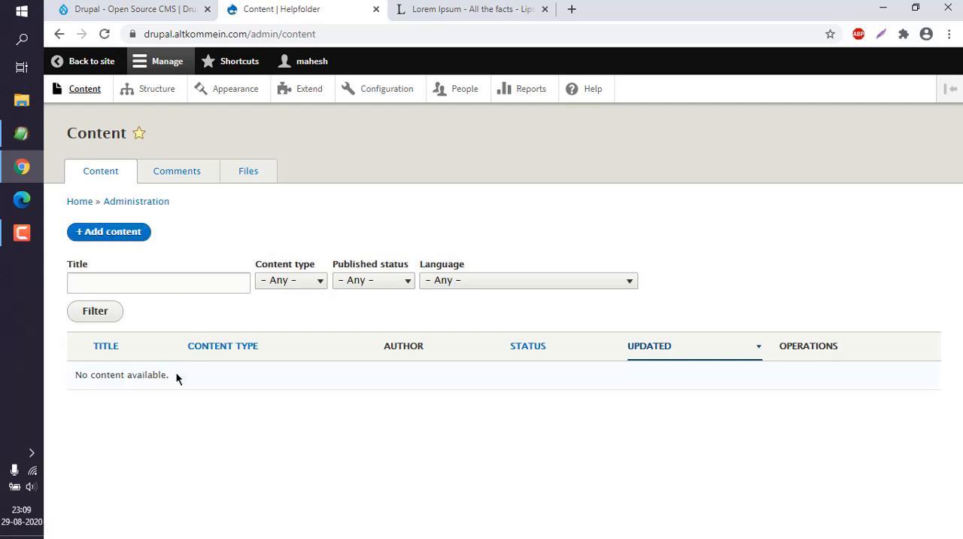
Start adding new content of type Article
left_click(117, 237)
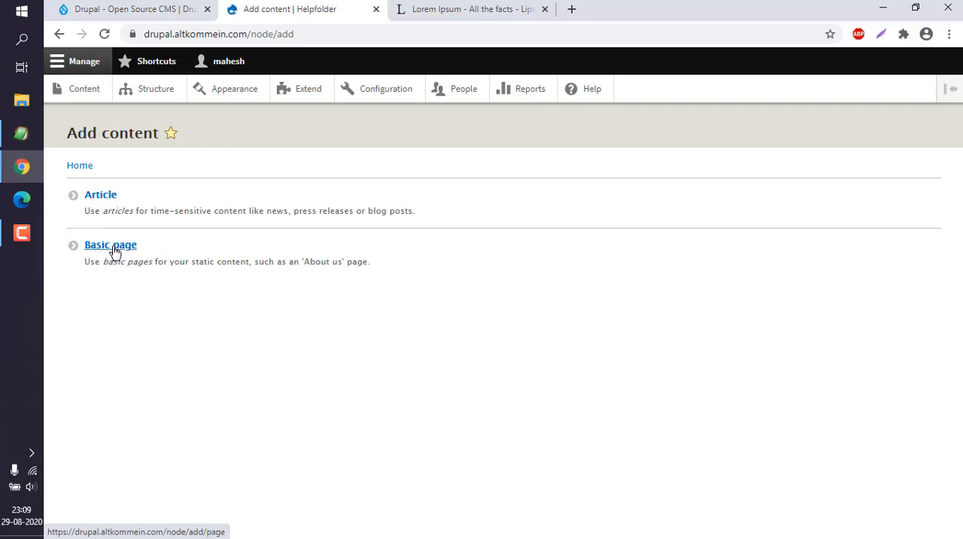
left_click(110, 200)
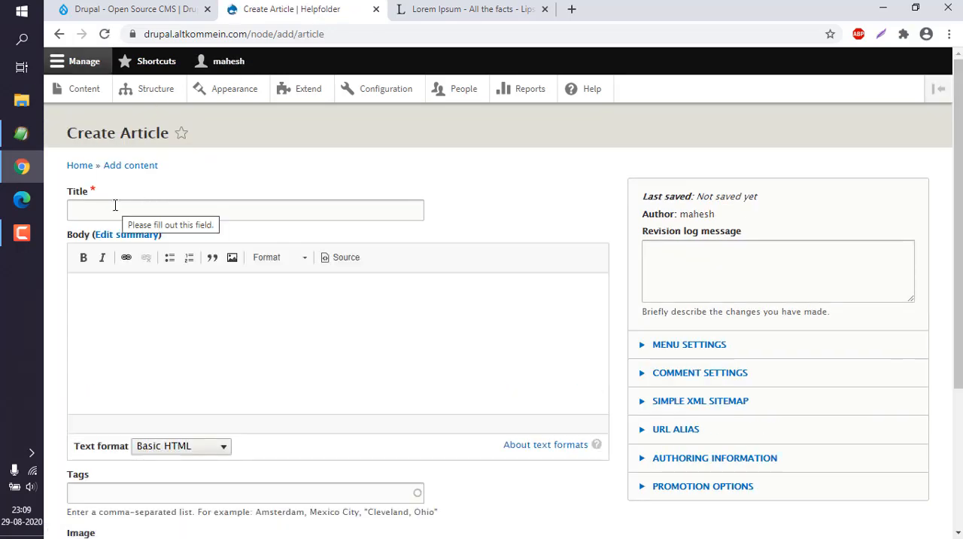
Enter Placeholder Article Content as the article title
left_click(115, 205)
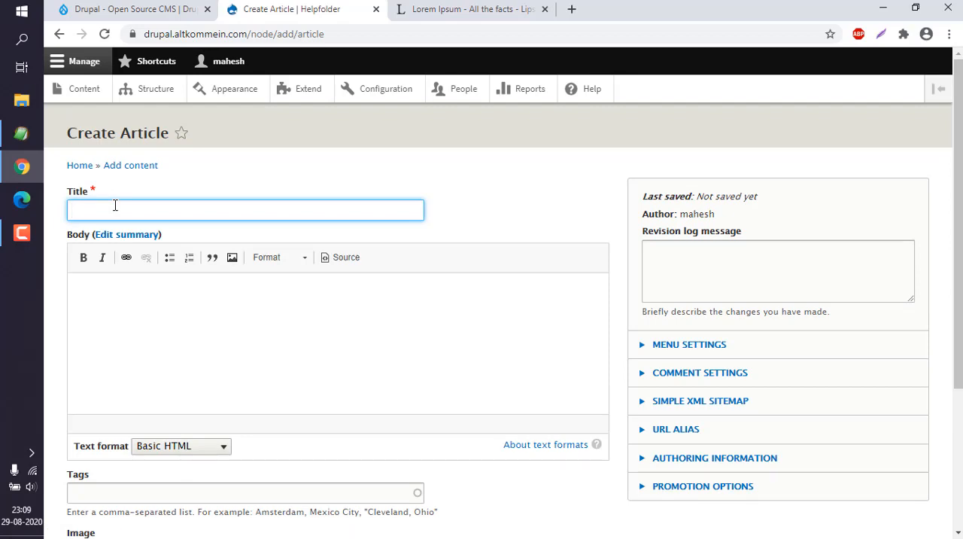
type("Placeholder Article CC")
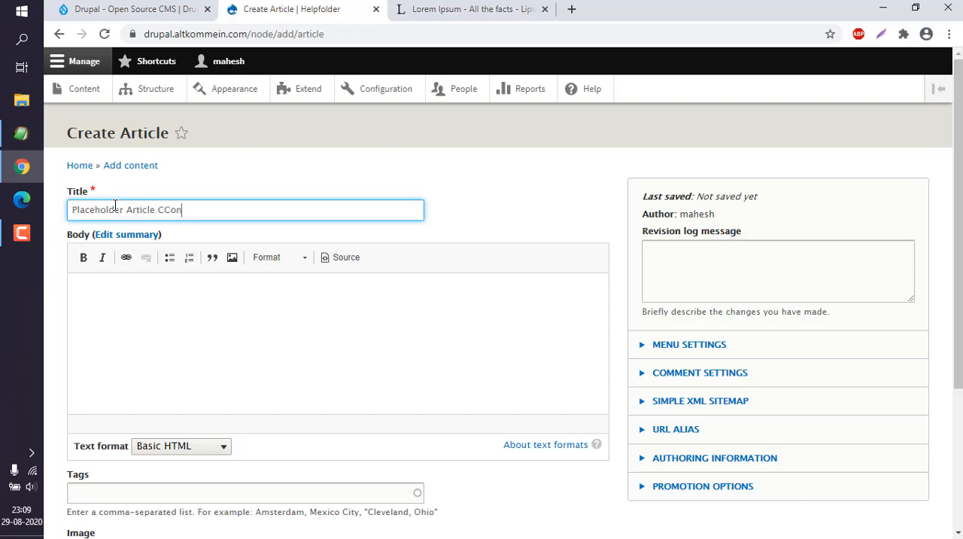
key("BackSpace")
type("ontent")
Review the available text format options for the body field, keeping Basic HTML
left_click(129, 329)
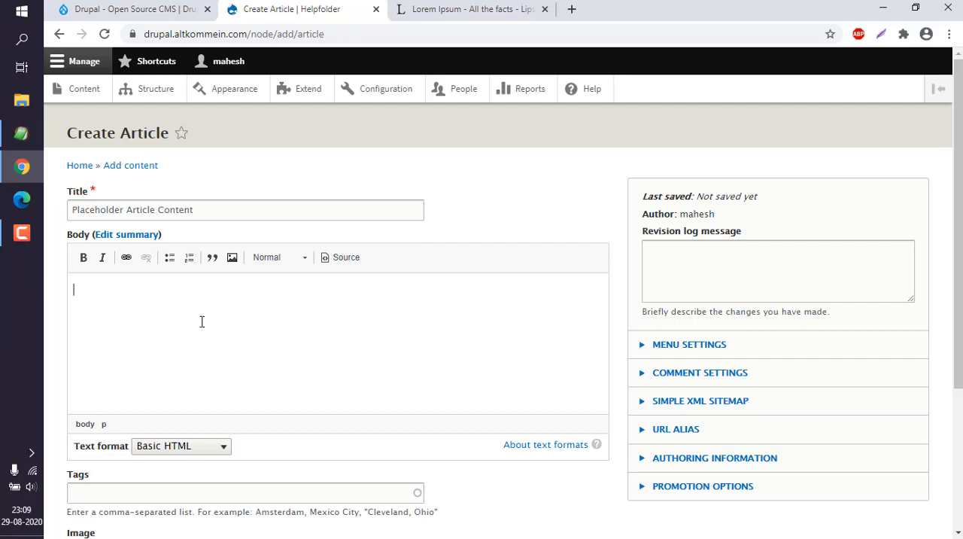
scroll(201, 321, "down", 3)
left_click(189, 248)
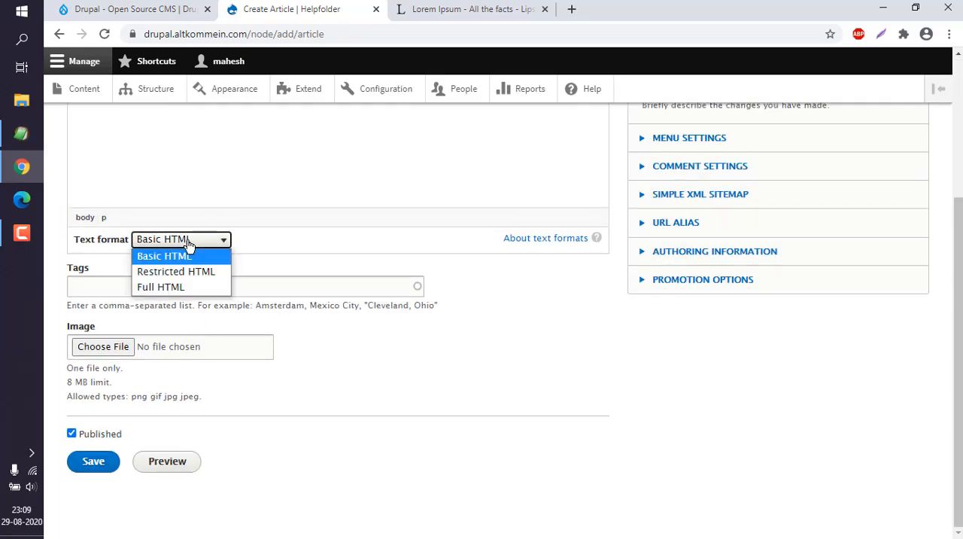
left_click(254, 243)
scroll(271, 248, "up", 3)
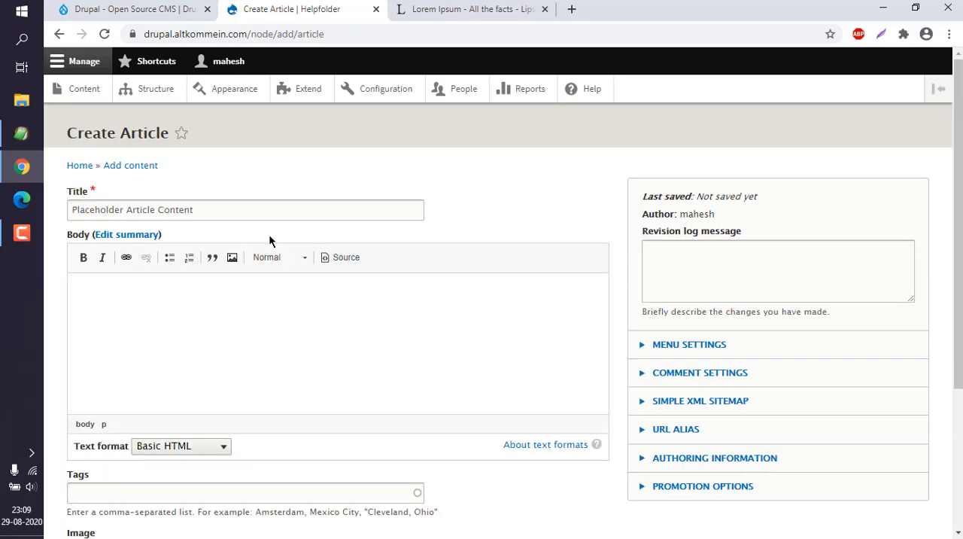
Switch to lipsum.com and generate 4 paragraphs of Lorem Ipsum text
left_click(459, 10)
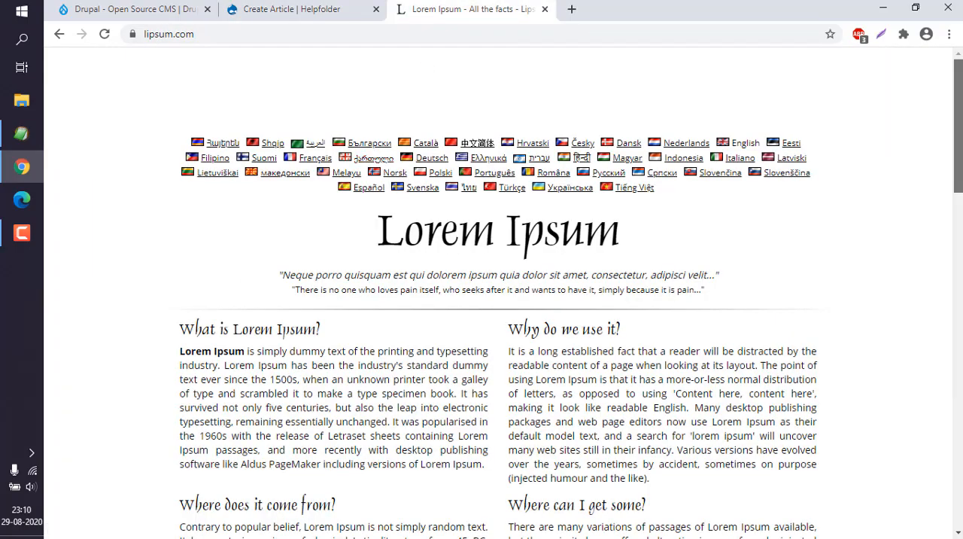
scroll(496, 301, "down", 6)
scroll(306, 80, "up", 2)
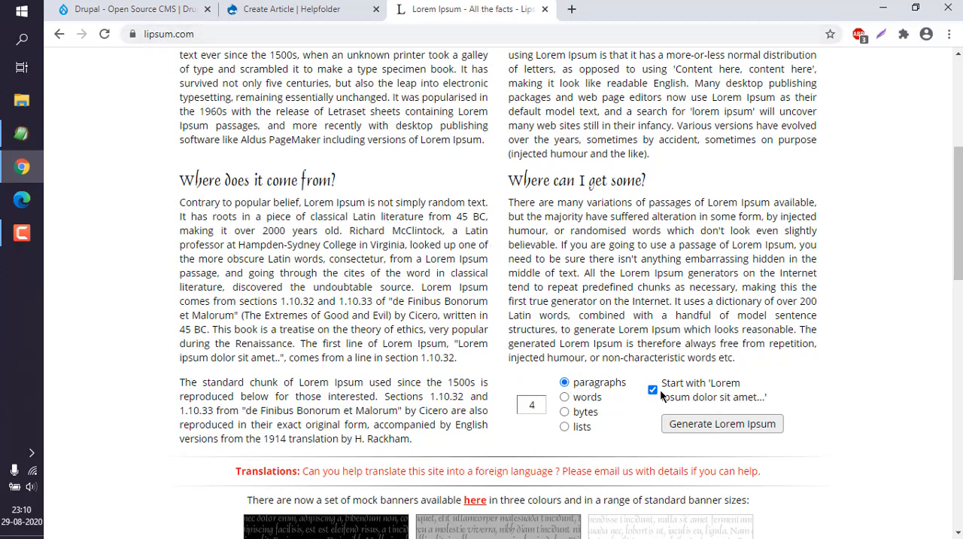
left_click(703, 424)
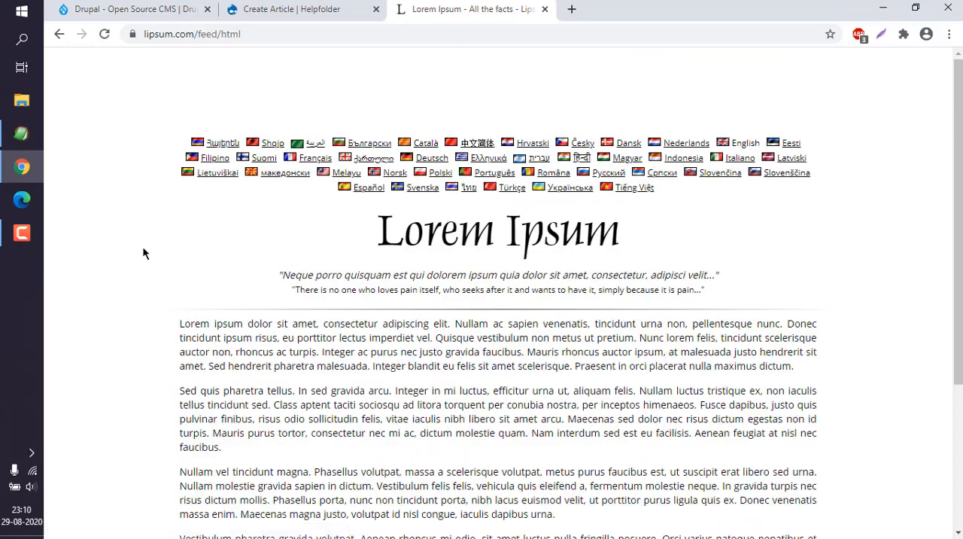
Copy the generated paragraphs and paste them into the article body
left_click_drag(180, 323, 624, 383)
key("ctrl+c")
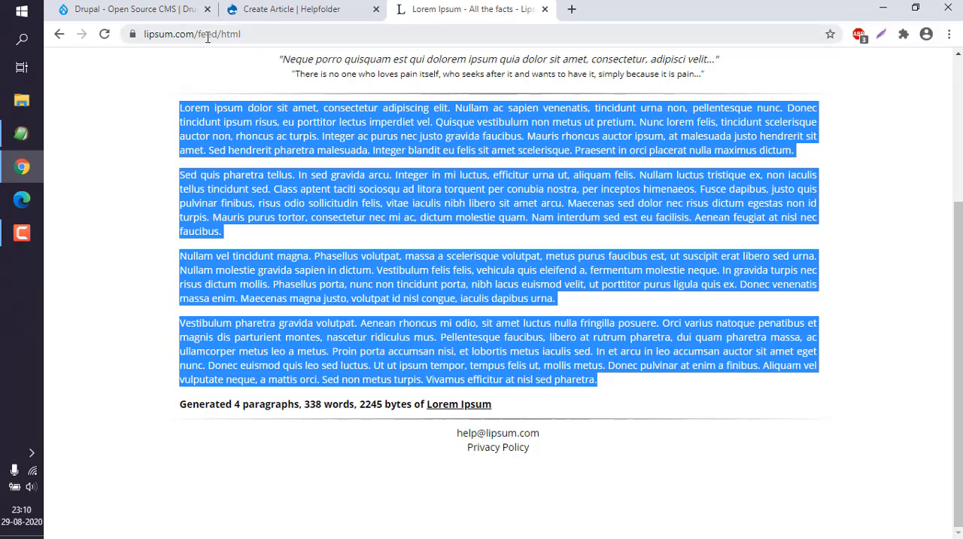
left_click(263, 9)
key("ctrl+v")
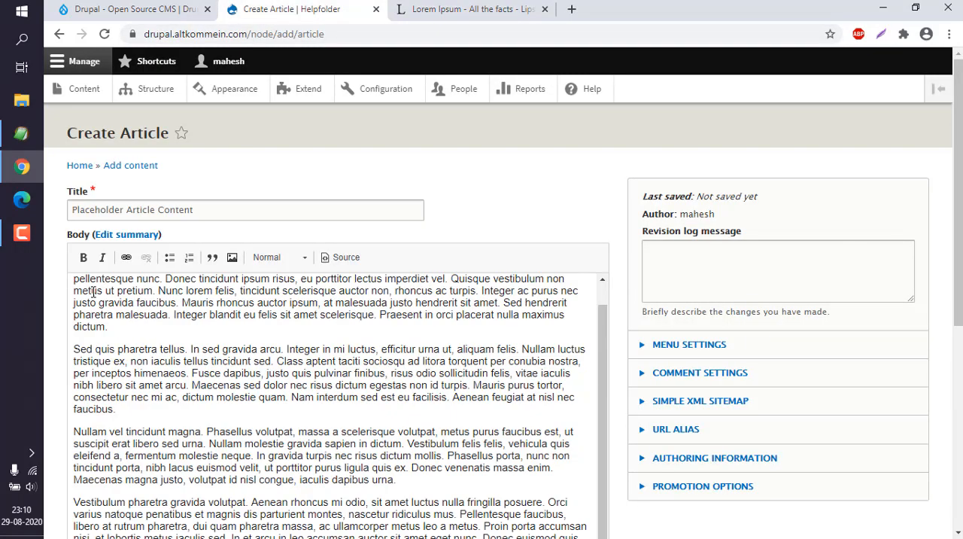
Add the tag demo to the article
left_click_drag(614, 340, 613, 286)
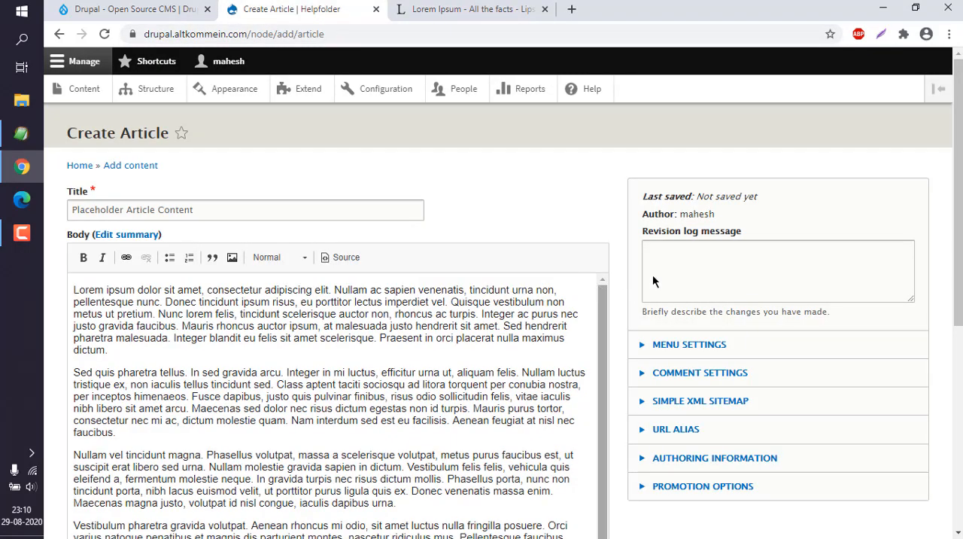
scroll(654, 279, "down", 1)
scroll(189, 305, "down", 3)
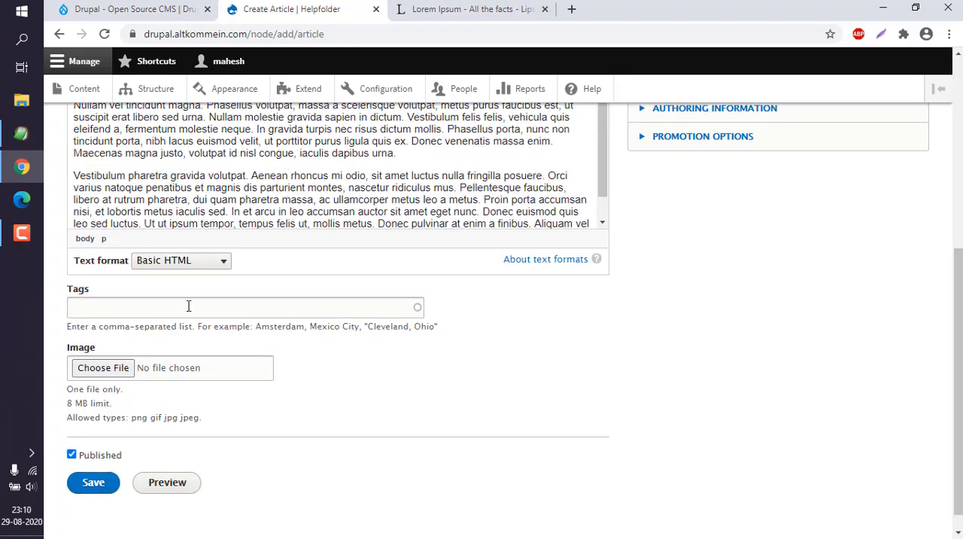
left_click(120, 302)
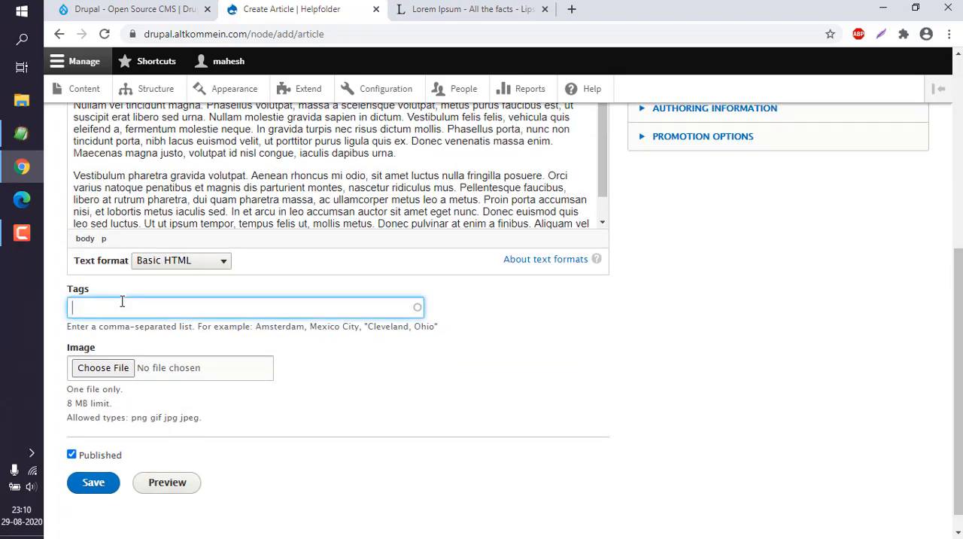
type("demo")
left_click(480, 309)
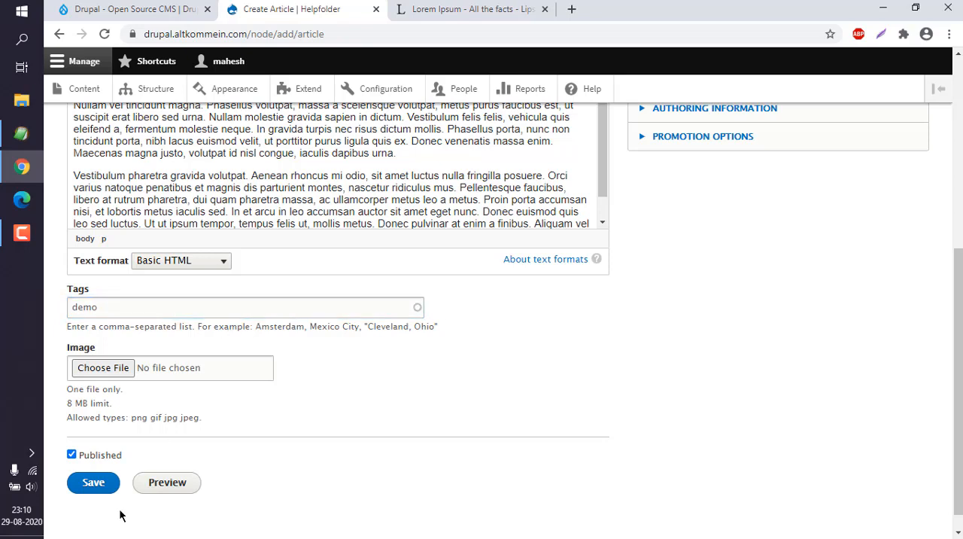
Preview the article and read through its title, body and tags
left_click(187, 486)
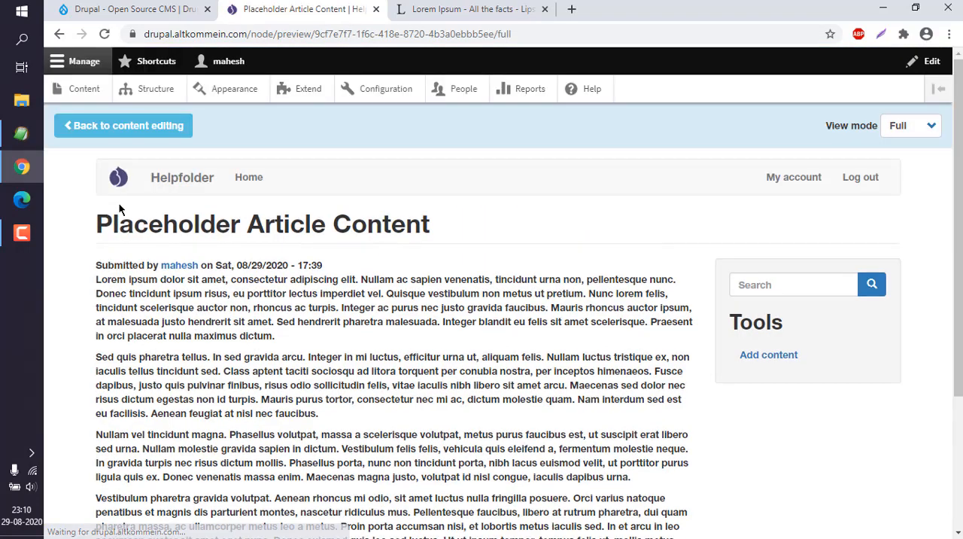
left_click_drag(100, 223, 438, 235)
left_click(438, 235)
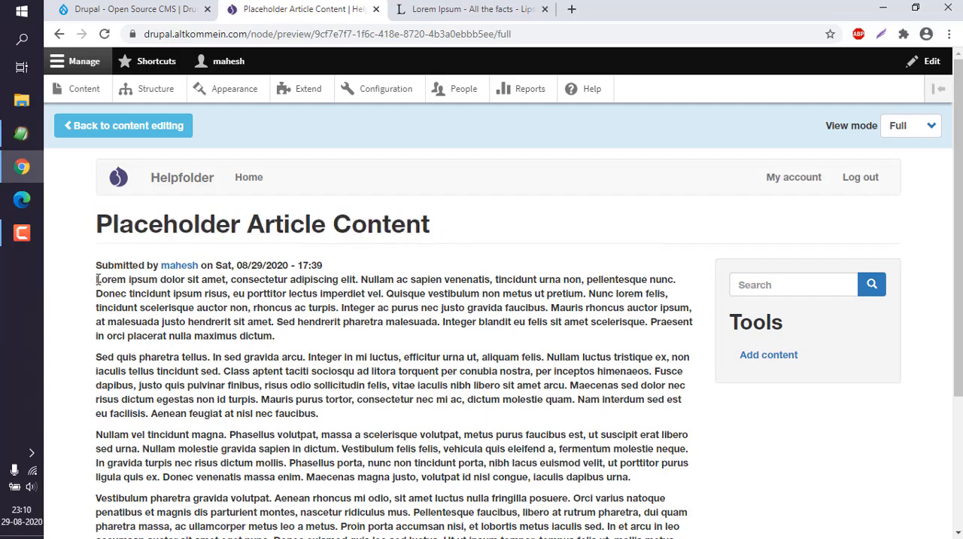
left_click_drag(97, 279, 333, 345)
left_click(331, 339)
scroll(331, 340, "down", 3)
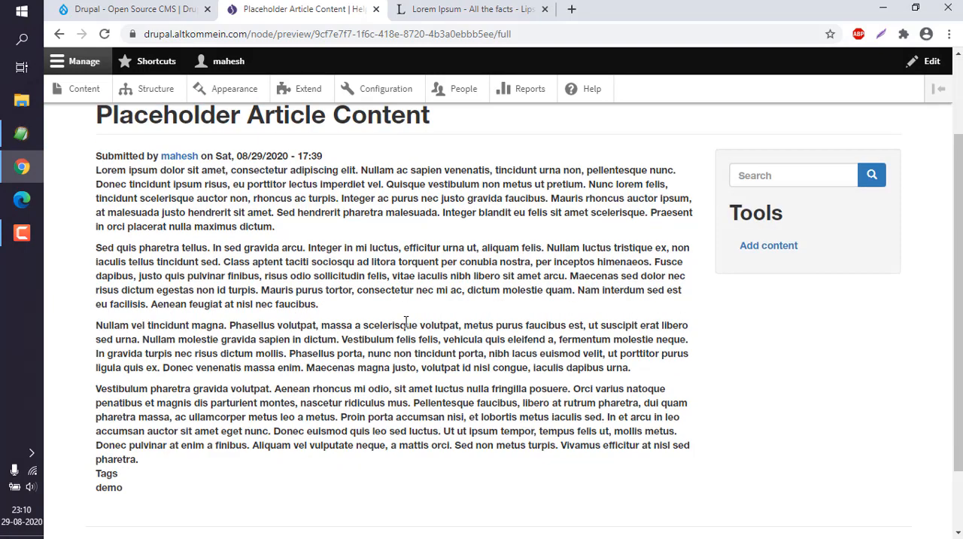
left_click_drag(124, 406, 96, 308)
left_click(202, 329)
scroll(213, 330, "up", 3)
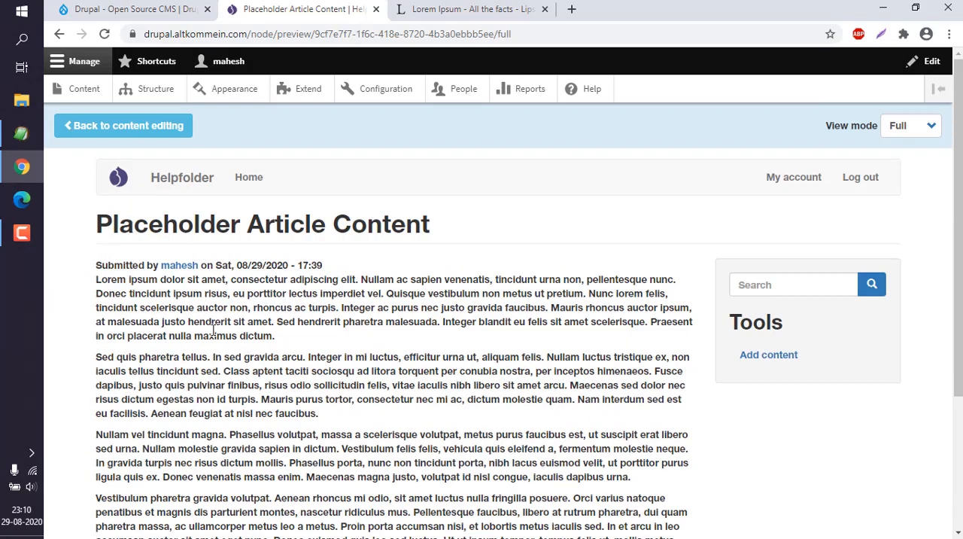
Return to content editing and split the first body paragraph before "Donec tincidunt"
left_click(99, 129)
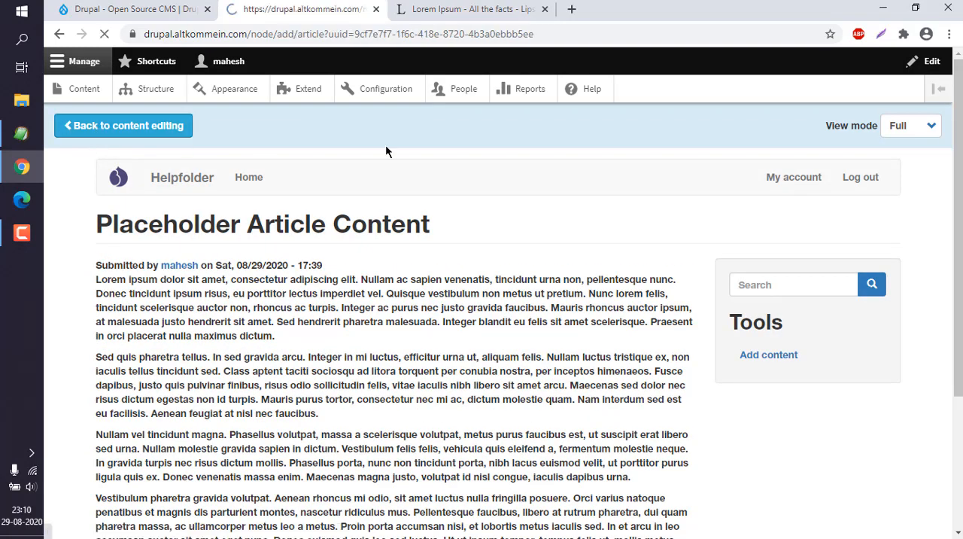
scroll(388, 155, "down", 5)
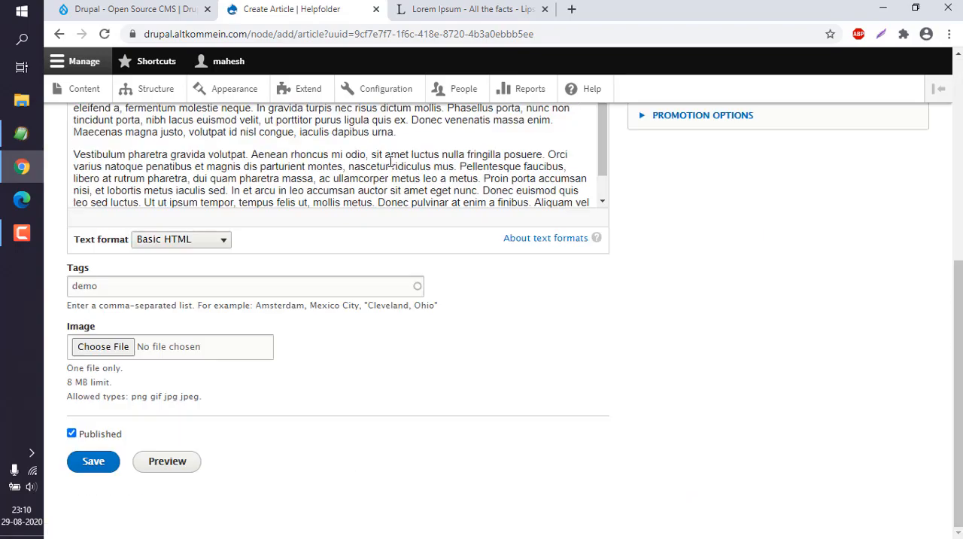
scroll(390, 162, "up", 5)
left_click(167, 301)
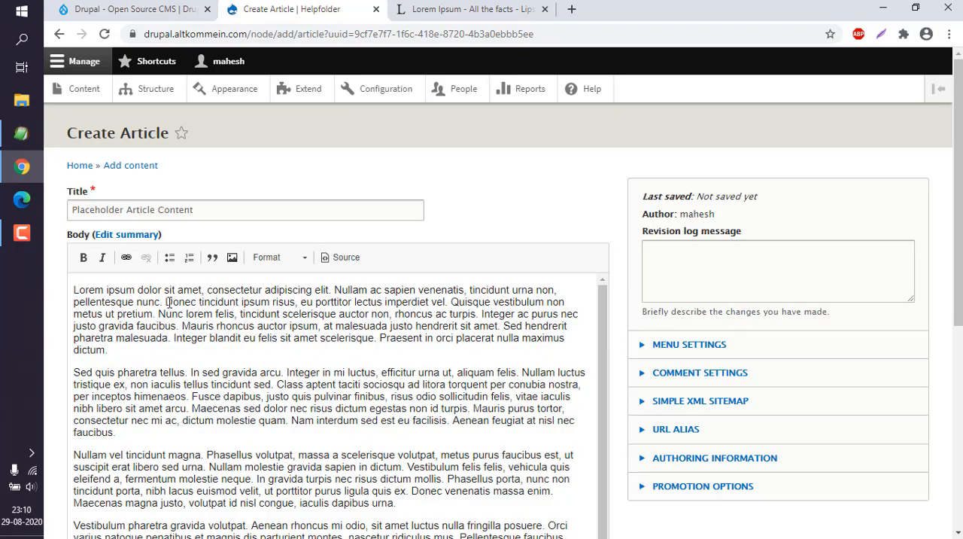
key("Return")
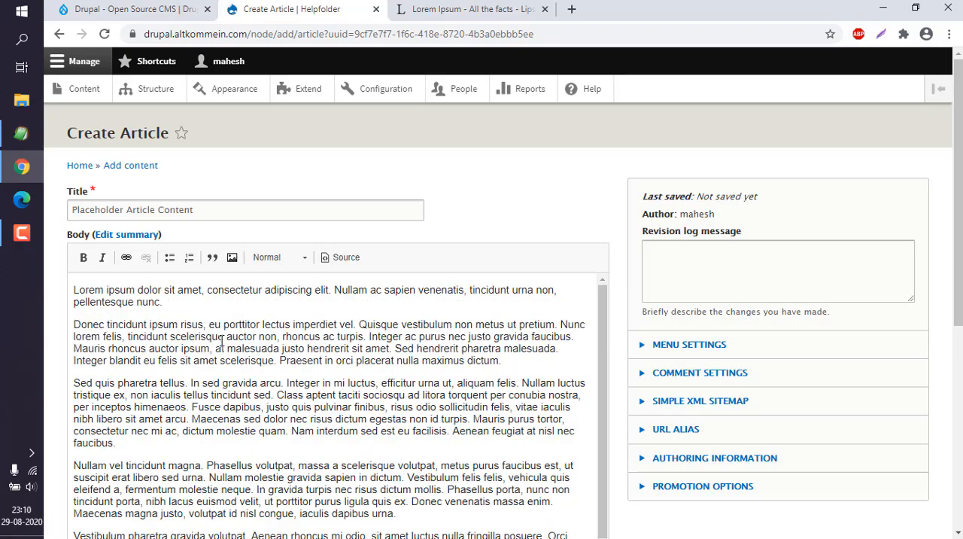
Break the second paragraph before "Integer ac purus" and insert an empty line at the start of the body
left_click(366, 337)
key("Return")
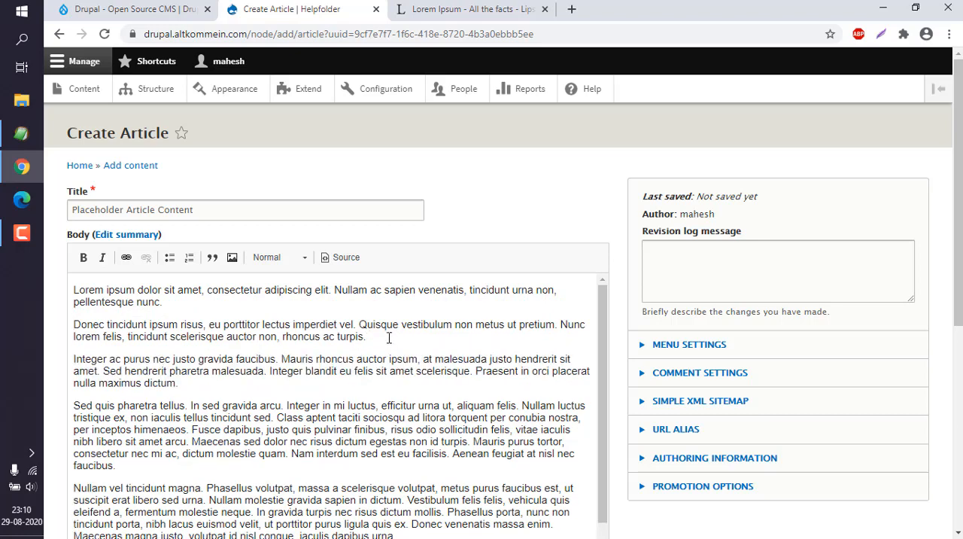
key("Return")
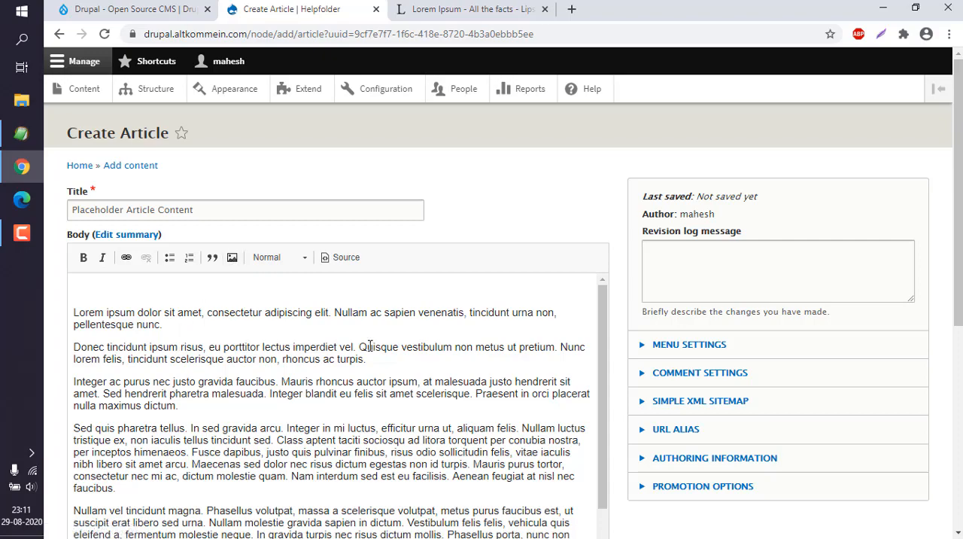
Split the last body paragraph before "Ut ut ipsum tempor"
scroll(368, 344, "down", 2)
scroll(368, 344, "down", 8)
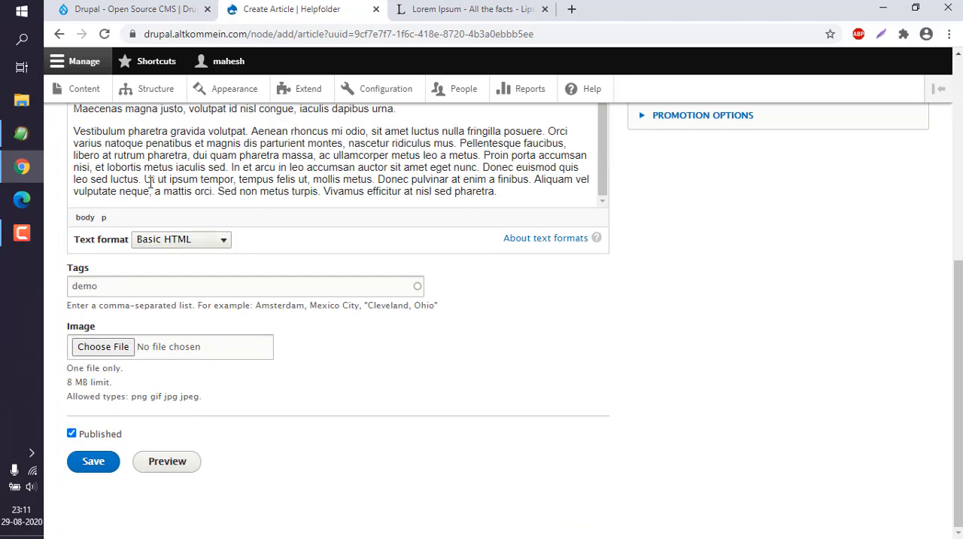
key("Return")
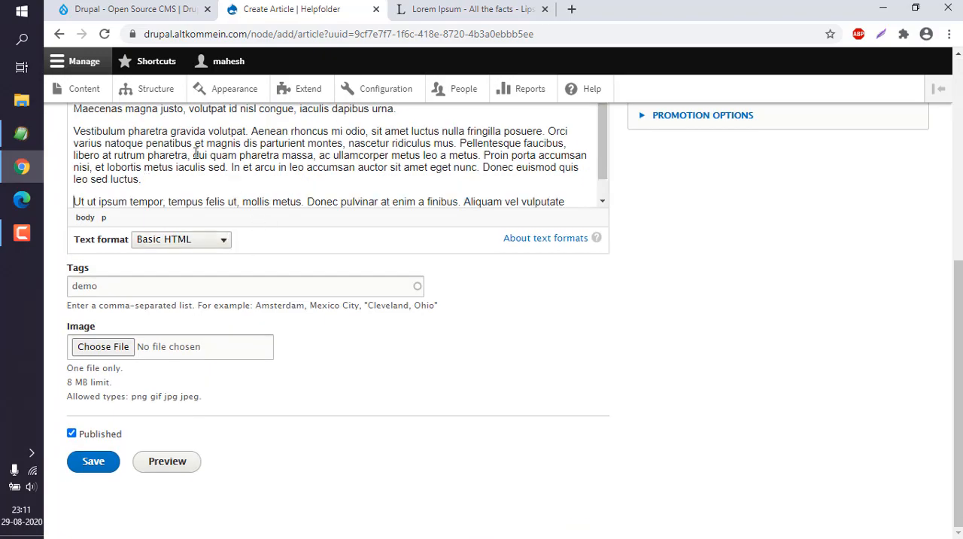
Split the paragraph before "Proin porta accumsan" and add two empty lines after the final body paragraph
left_click(486, 156)
key("Return")
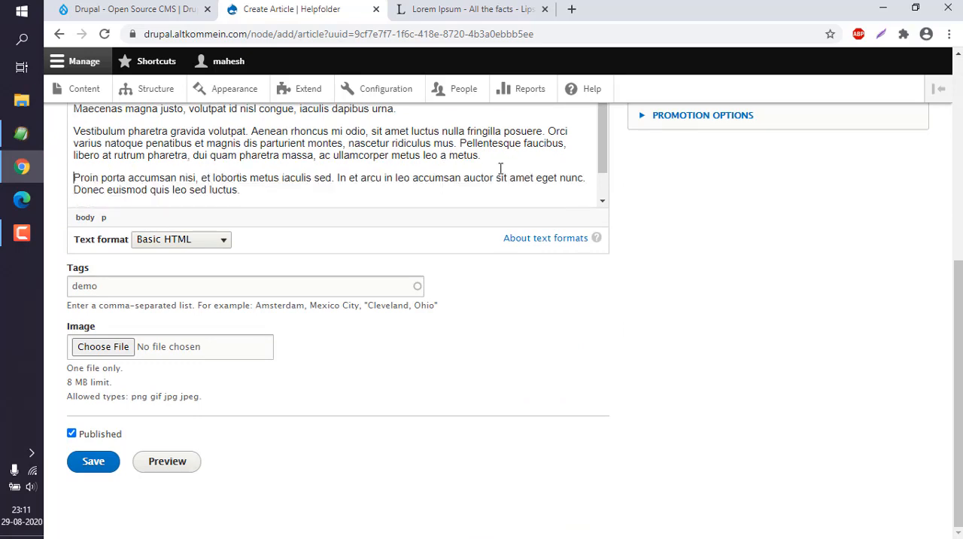
scroll(499, 164, "down", 1)
left_click(472, 191)
key("Return")
key("Return")
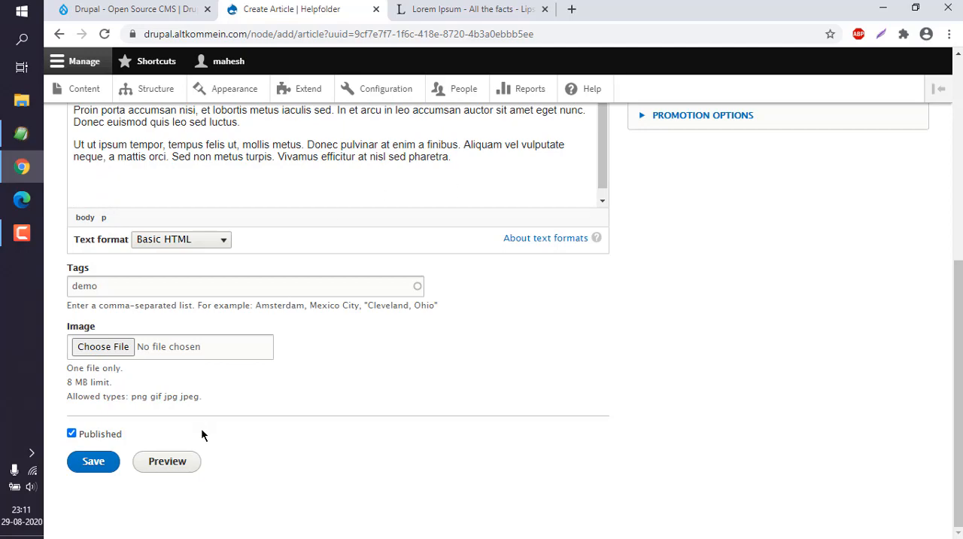
Preview the article once more to check the reformatted body paragraphs, and return to content editing
left_click(163, 461)
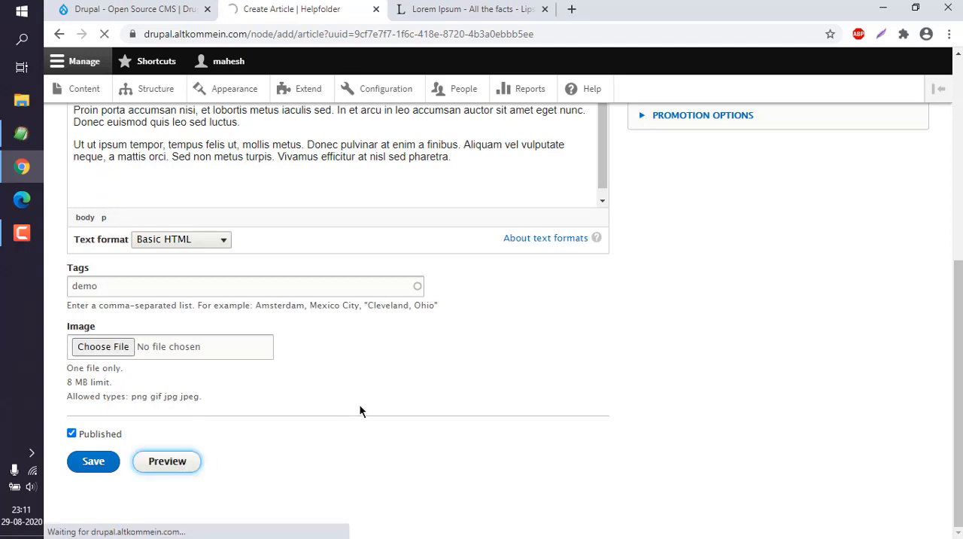
scroll(364, 387, "down", 5)
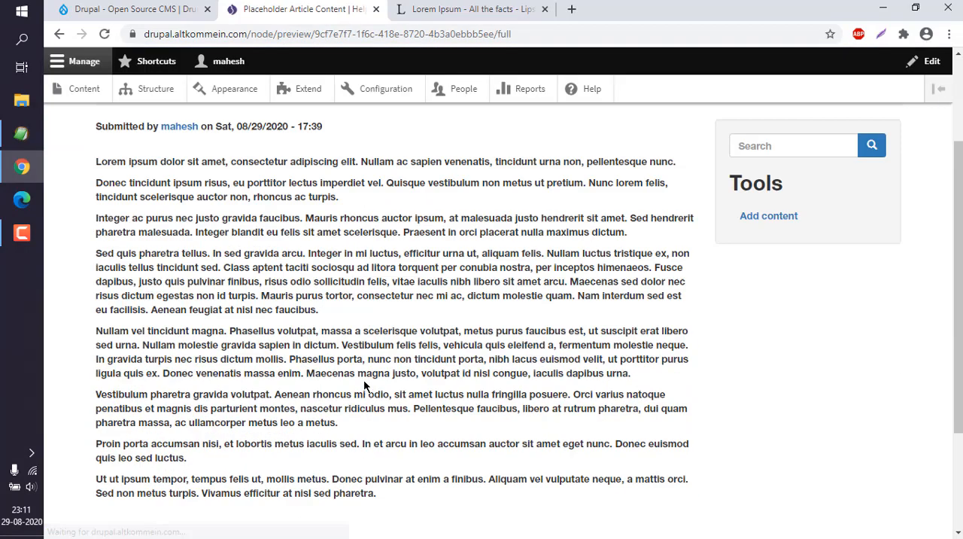
scroll(922, 184, "up", 4)
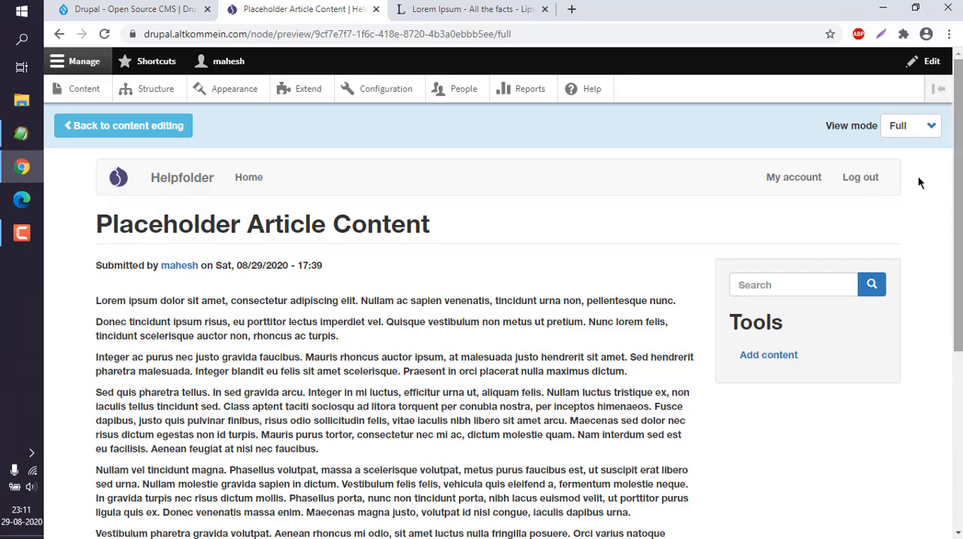
left_click_drag(101, 300, 357, 344)
left_click(356, 339)
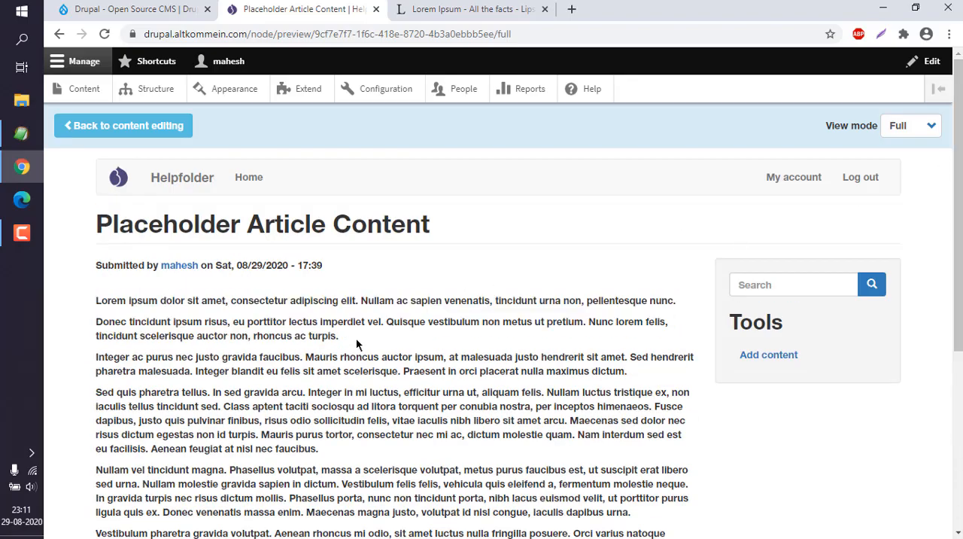
scroll(356, 339, "down", 4)
scroll(356, 339, "up", 5)
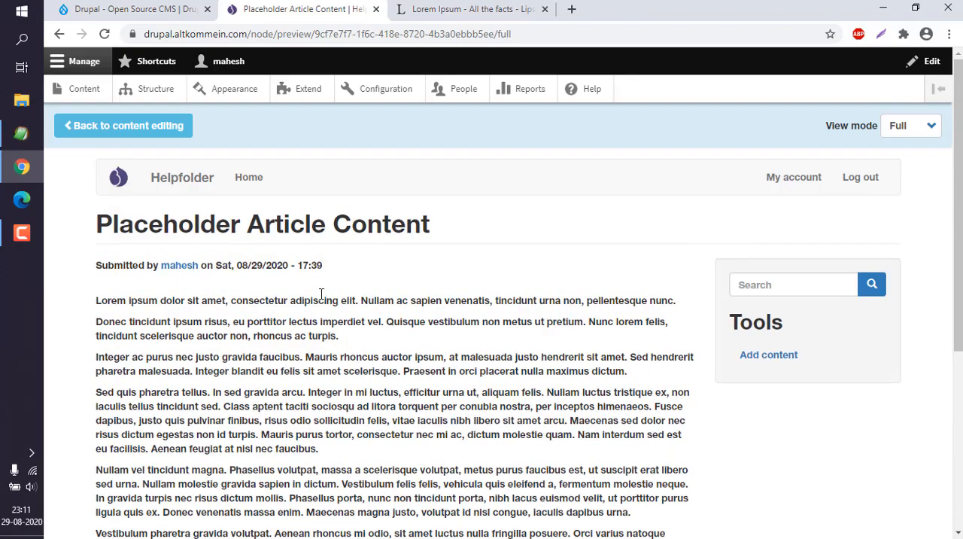
left_click(128, 127)
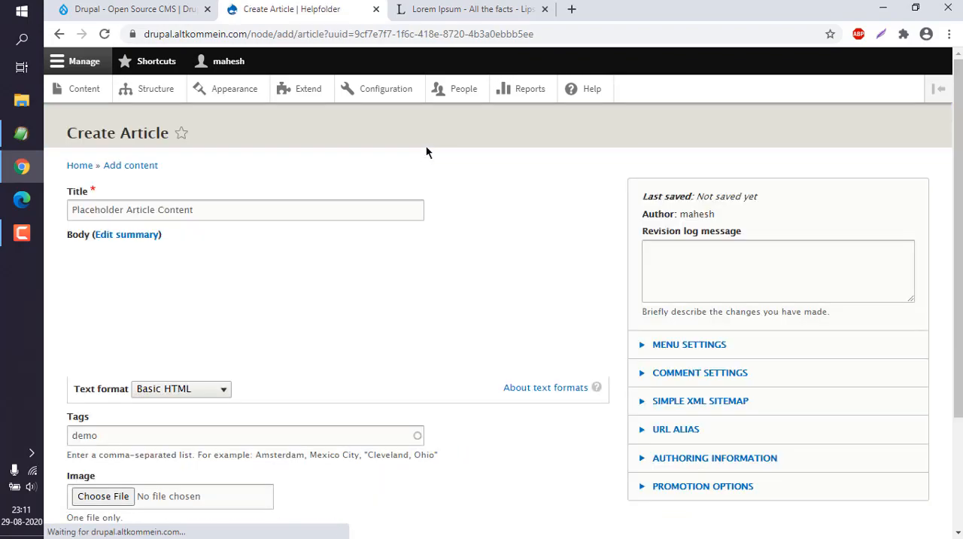
Save the article
scroll(439, 151, "down", 5)
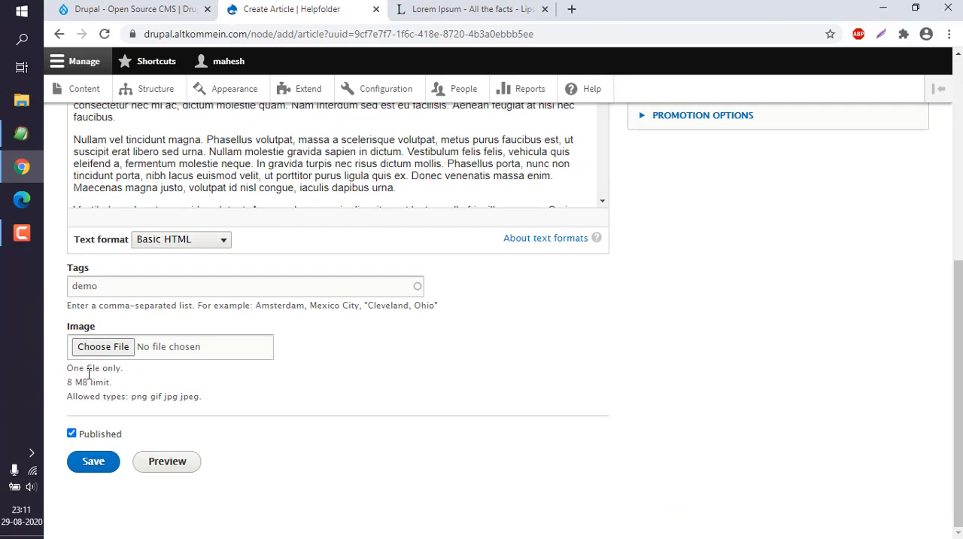
scroll(663, 423, "up", 5)
scroll(658, 417, "down", 5)
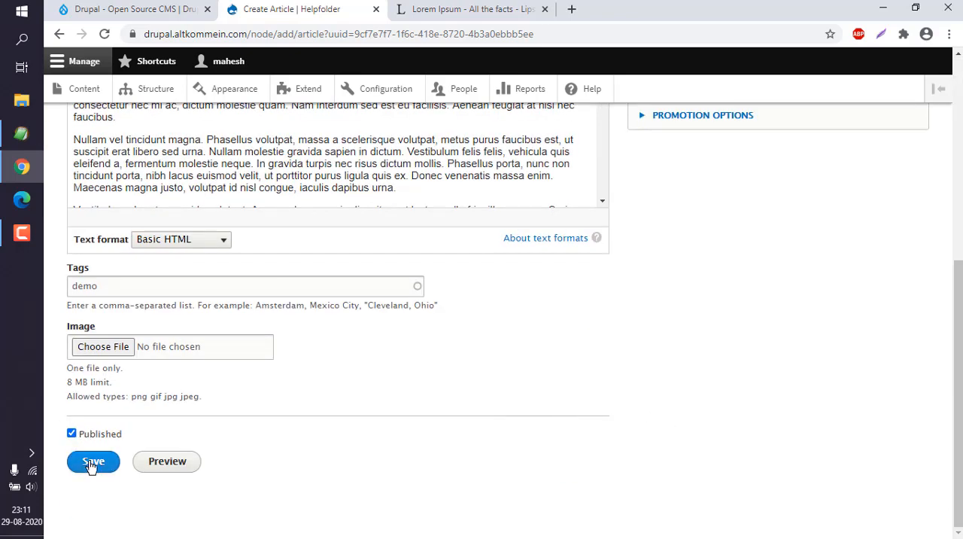
left_click(91, 463)
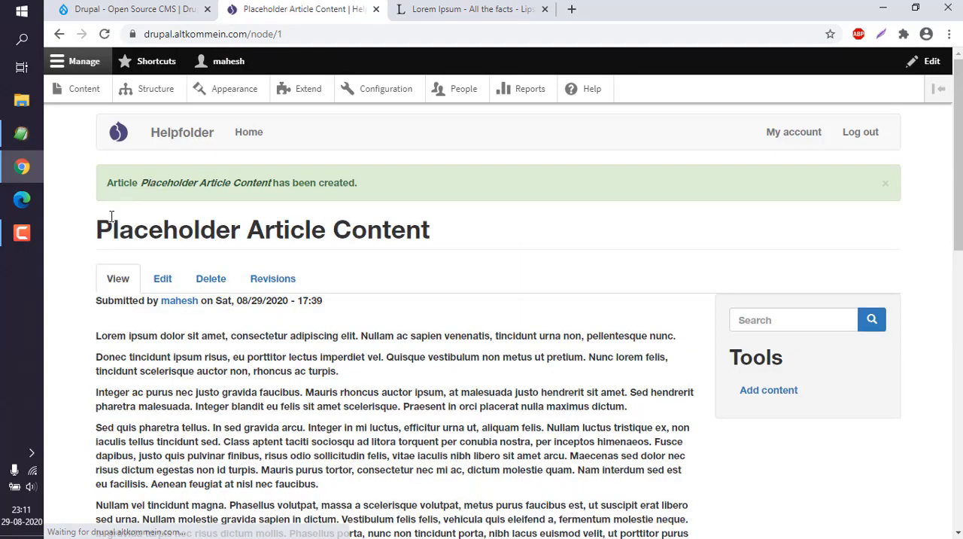
Review the published article page, including its title, body paragraphs, tags and comment form
left_click_drag(131, 182, 404, 183)
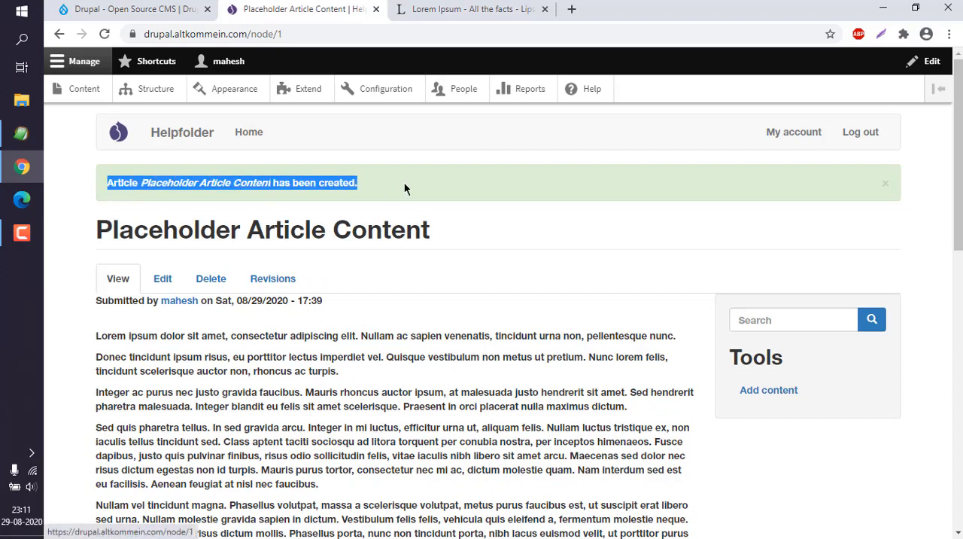
left_click(406, 182)
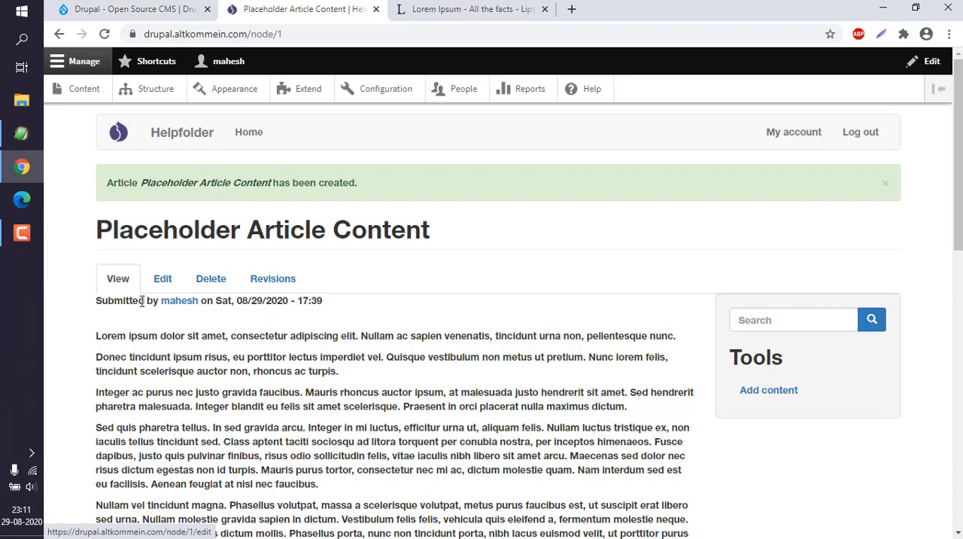
left_click_drag(96, 229, 473, 241)
left_click(473, 241)
left_click_drag(959, 174, 959, 215)
mouse_move(101, 232)
left_mouse_down()
mouse_move(342, 257)
mouse_move(102, 234)
left_mouse_up()
left_click(354, 269)
left_click(98, 231)
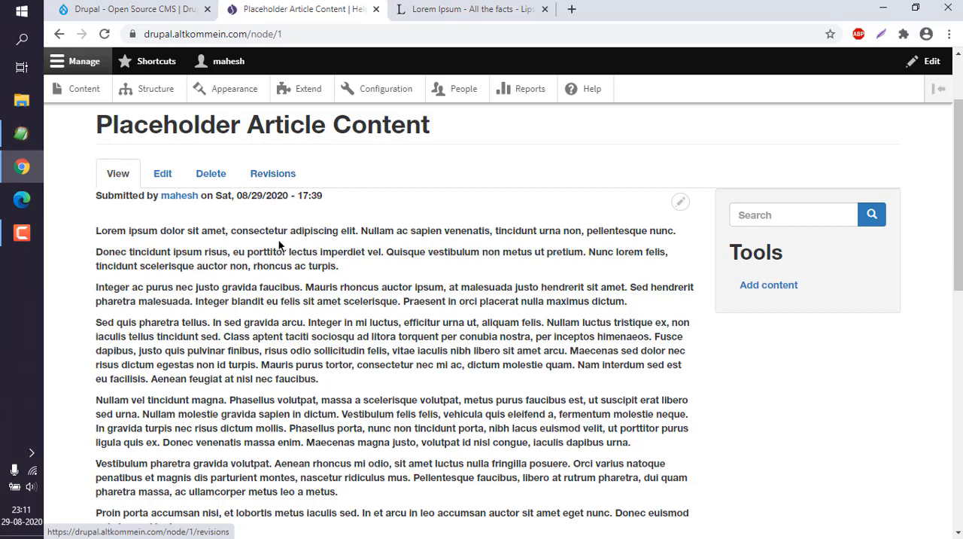
scroll(333, 250, "down", 15)
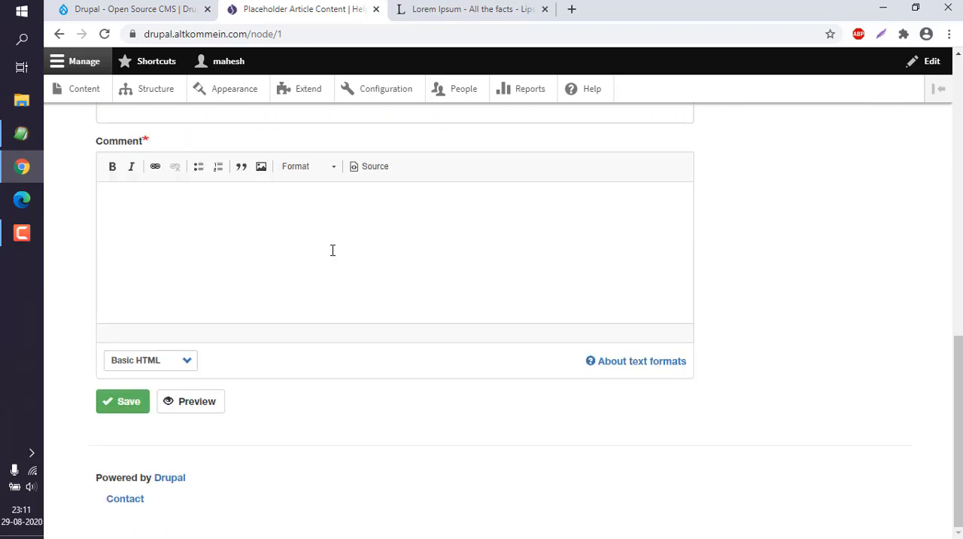
left_click_drag(956, 404, 956, 329)
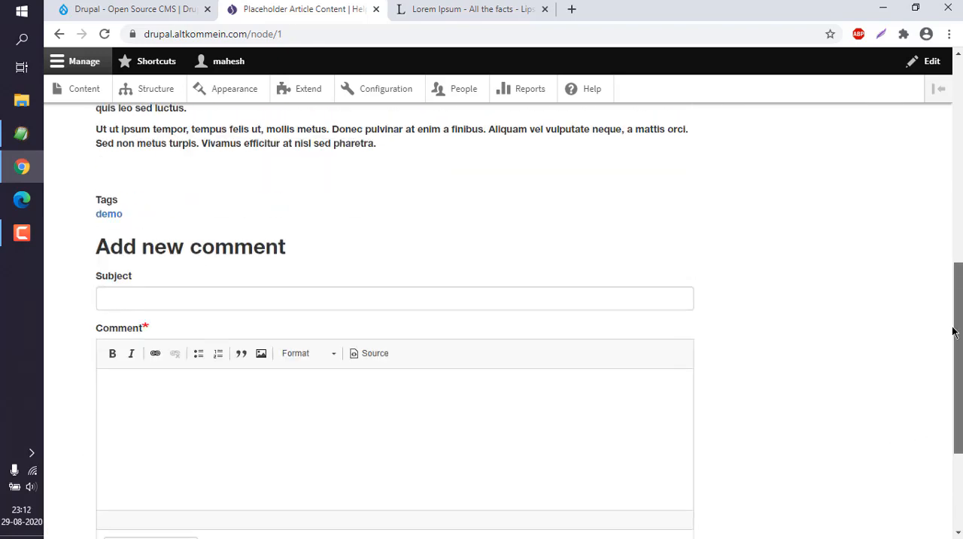
left_click(150, 292)
left_click(80, 332)
left_click(140, 399)
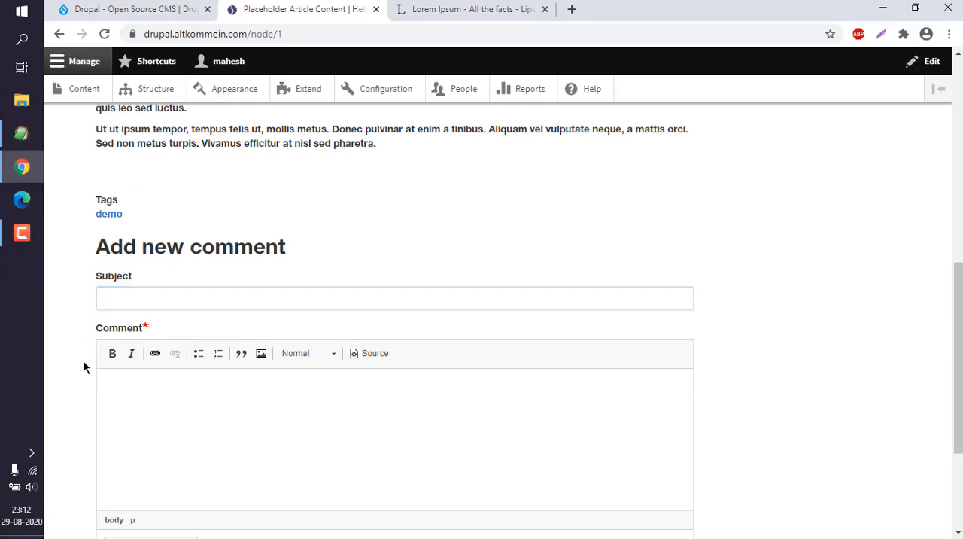
scroll(84, 365, "down", 3)
scroll(84, 367, "up", 12)
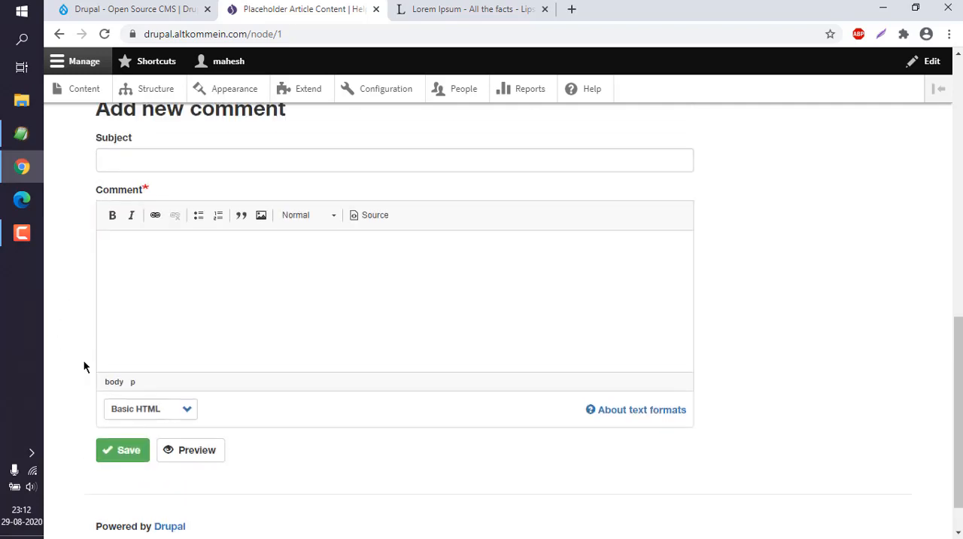
scroll(83, 366, "down", 8)
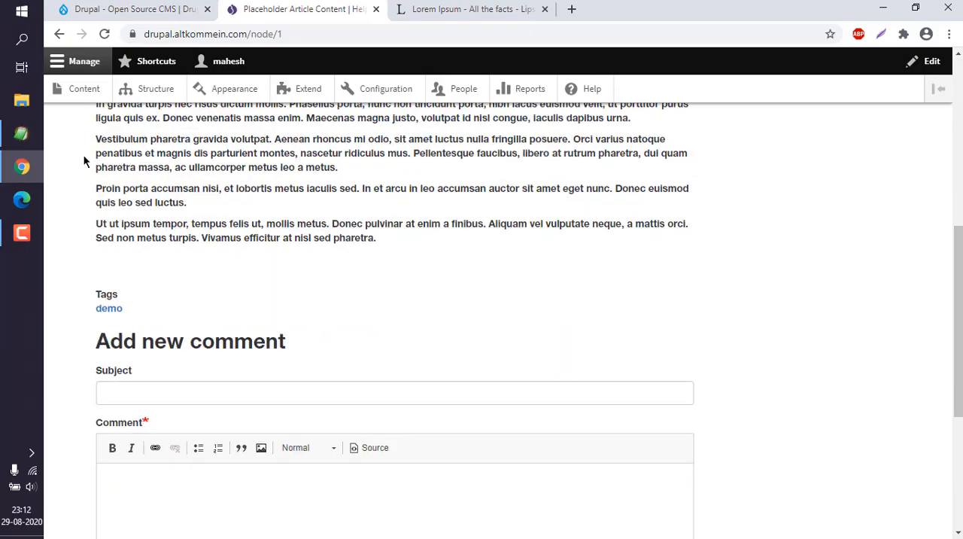
left_click_drag(97, 142, 407, 241)
scroll(398, 237, "up", 5)
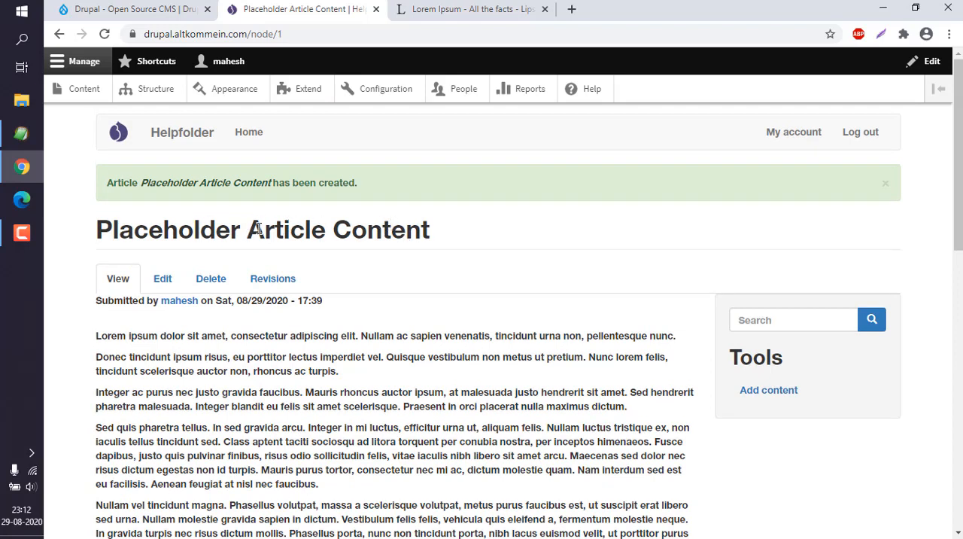
Compare the article with the original Lorem Ipsum text on the lipsum.com tab and return to the article
left_click(413, 14)
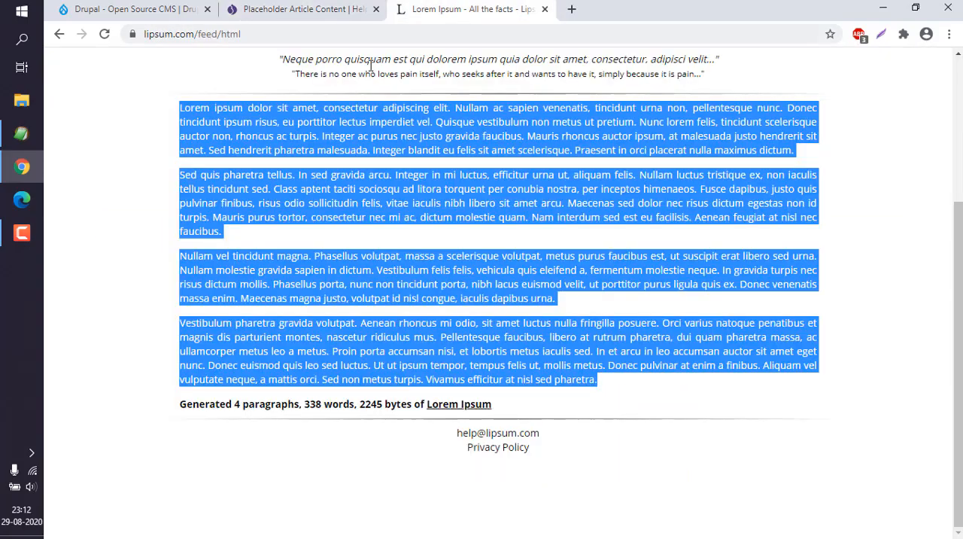
left_click(260, 120)
scroll(260, 120, "up", 3)
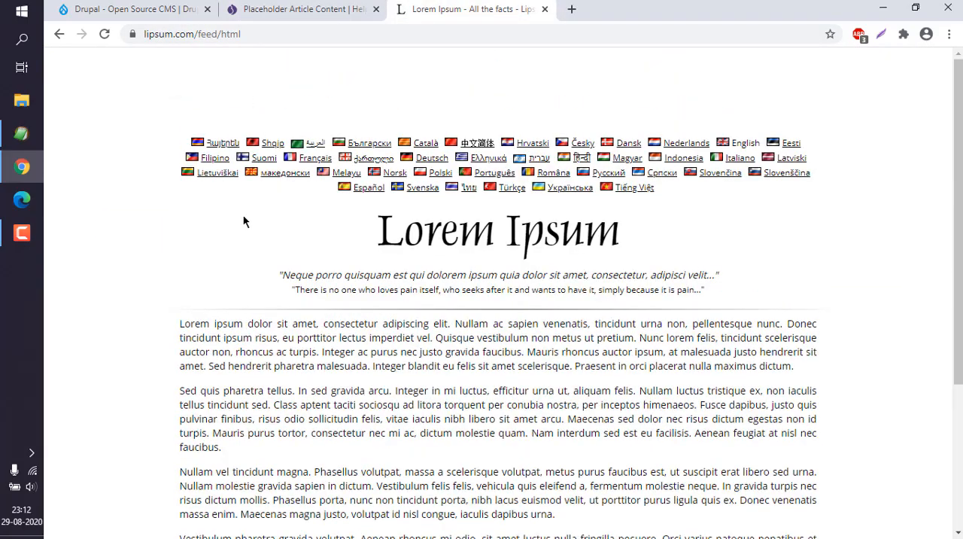
left_click(260, 10)
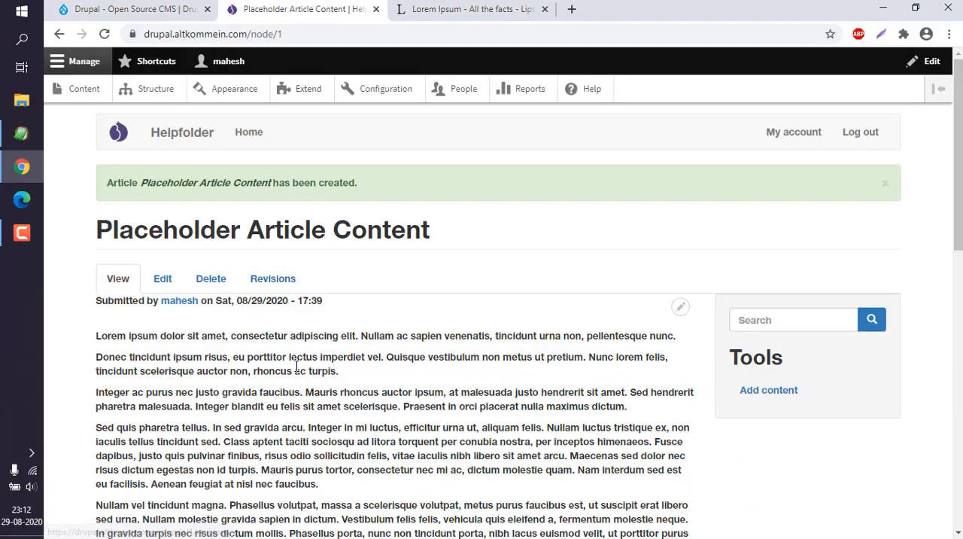